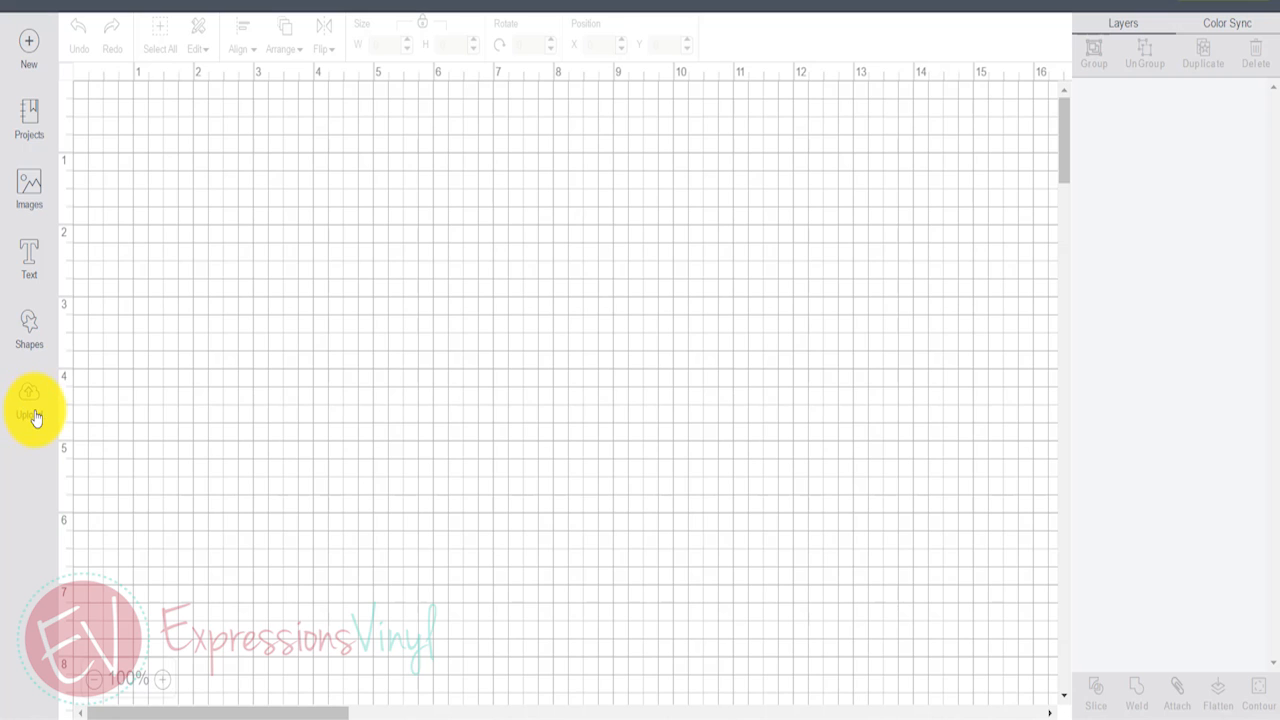
# Step: Upload the Dad Signature JPG from the Desktop and set its image type to Simple
pyautogui.click(34, 416)
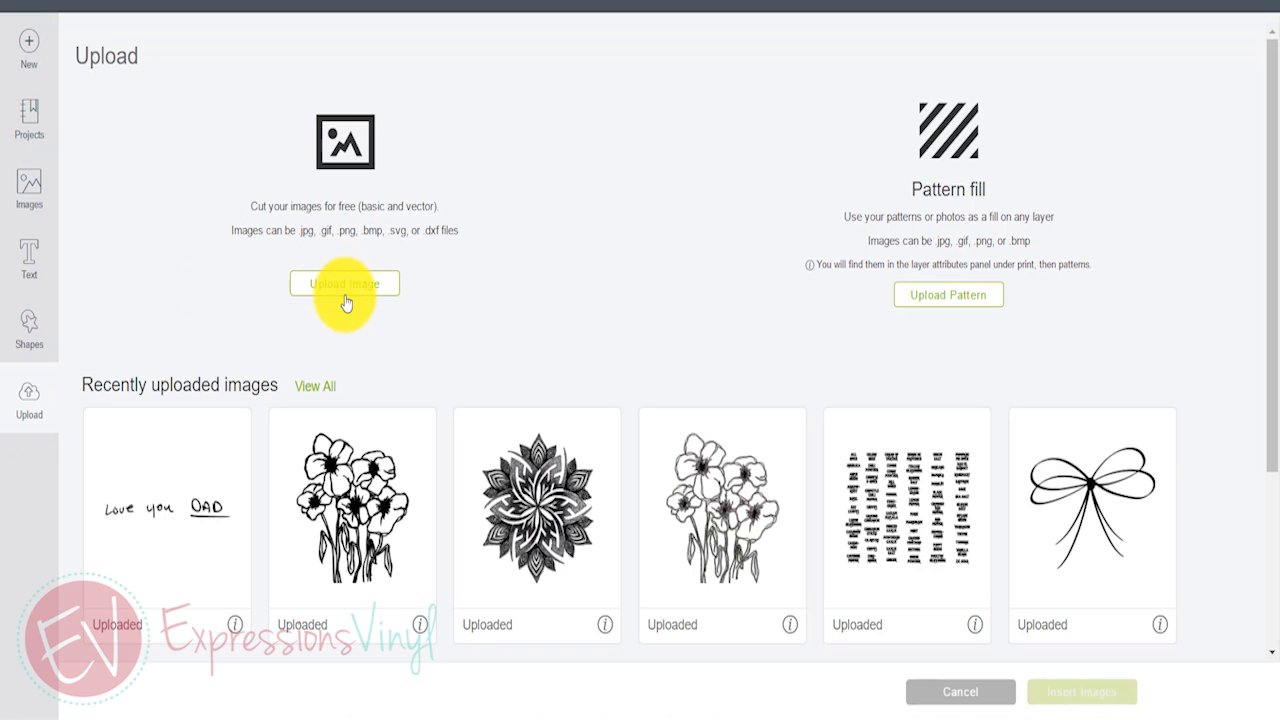
pyautogui.click(345, 285)
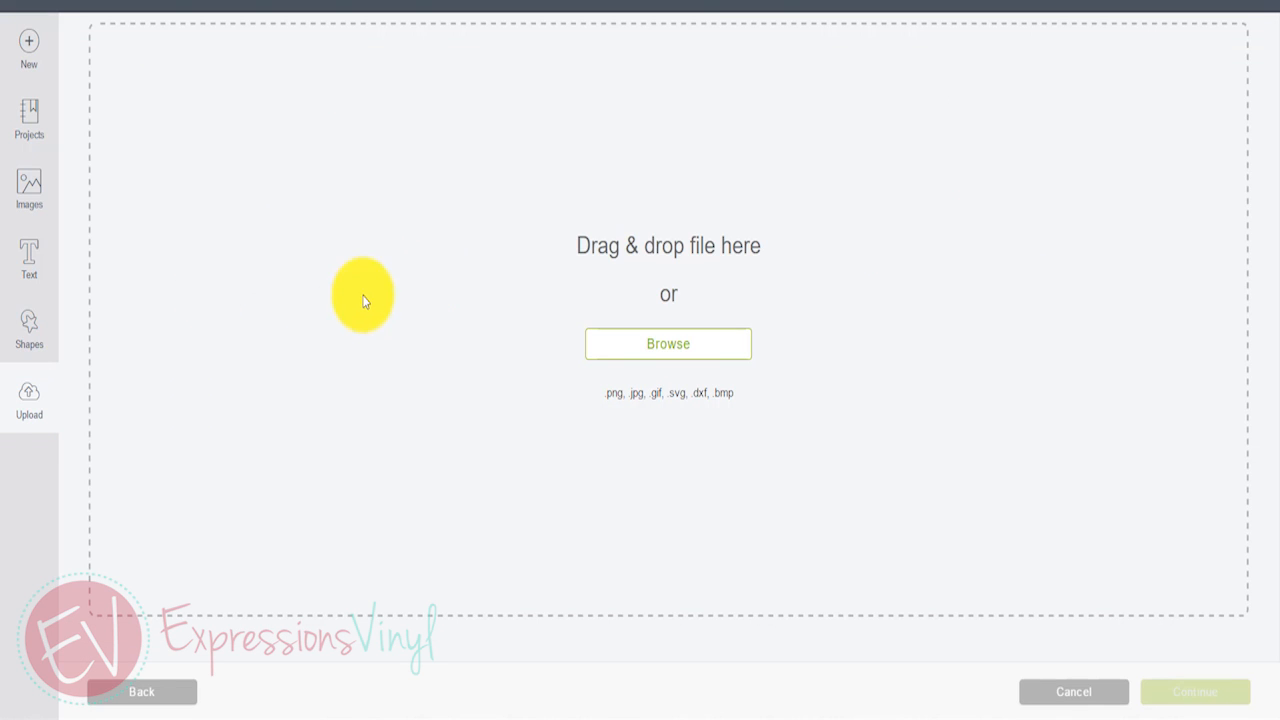
pyautogui.click(671, 350)
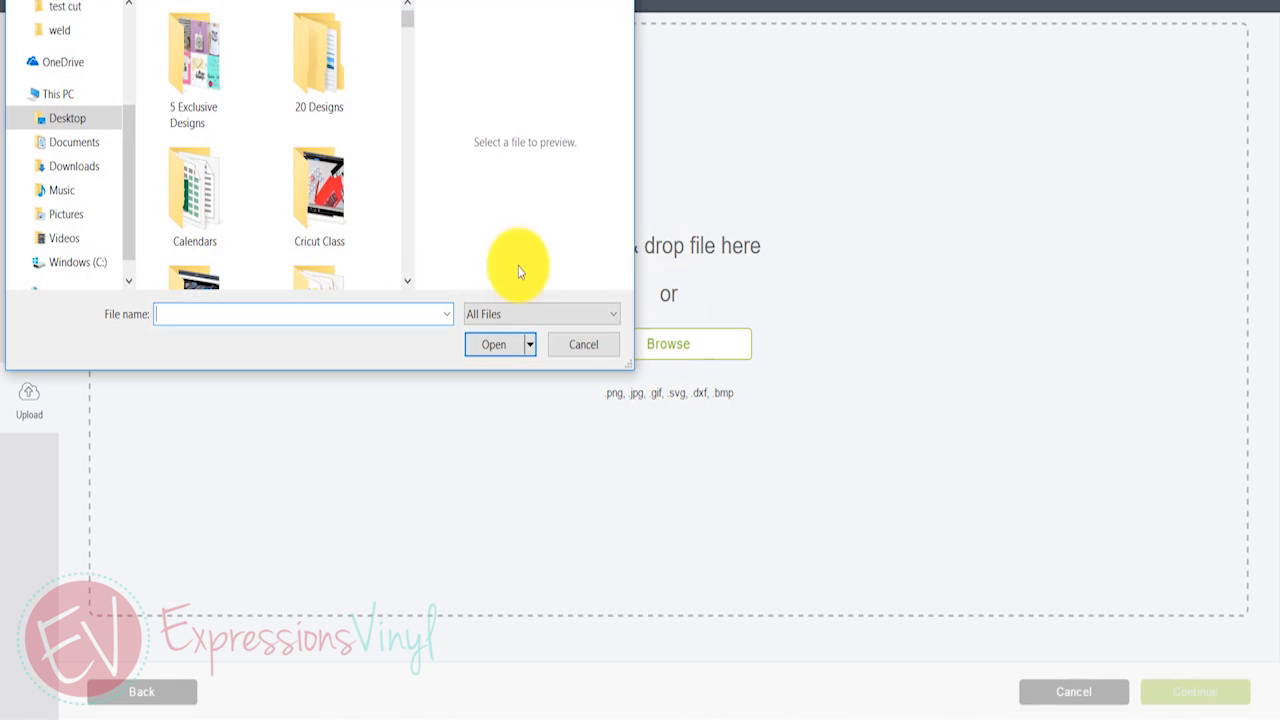
pyautogui.click(71, 120)
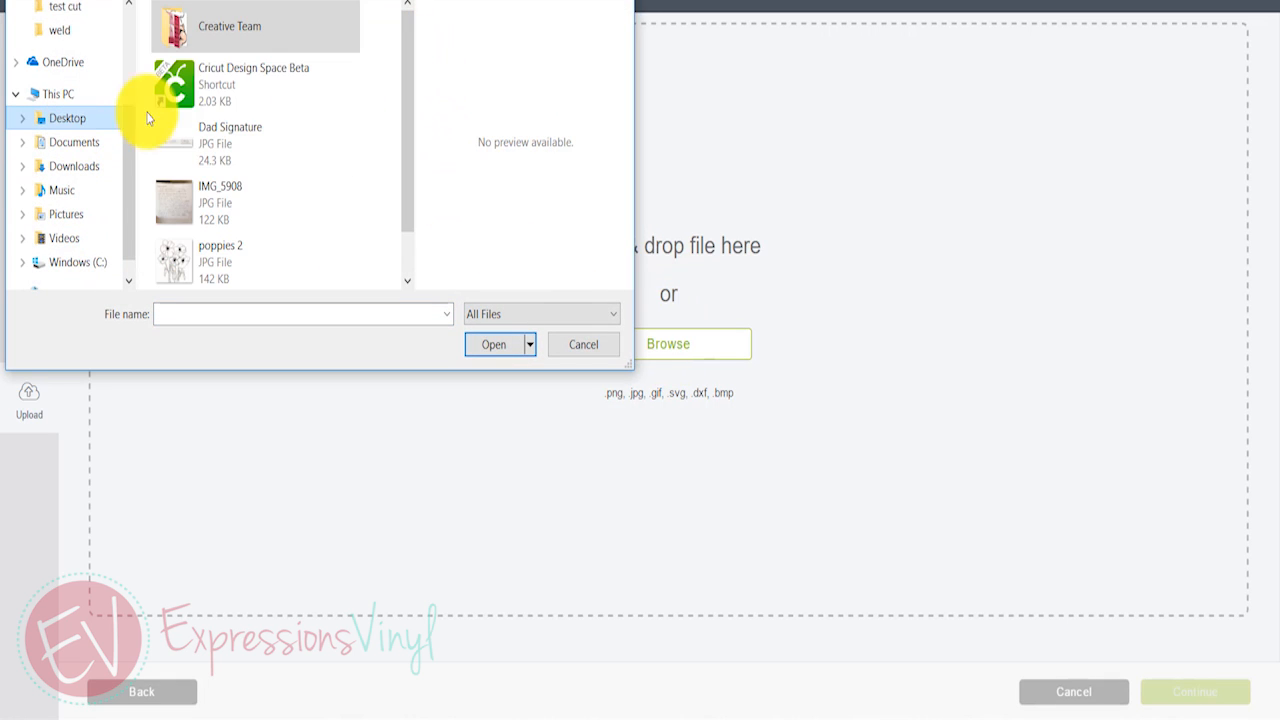
pyautogui.click(222, 150)
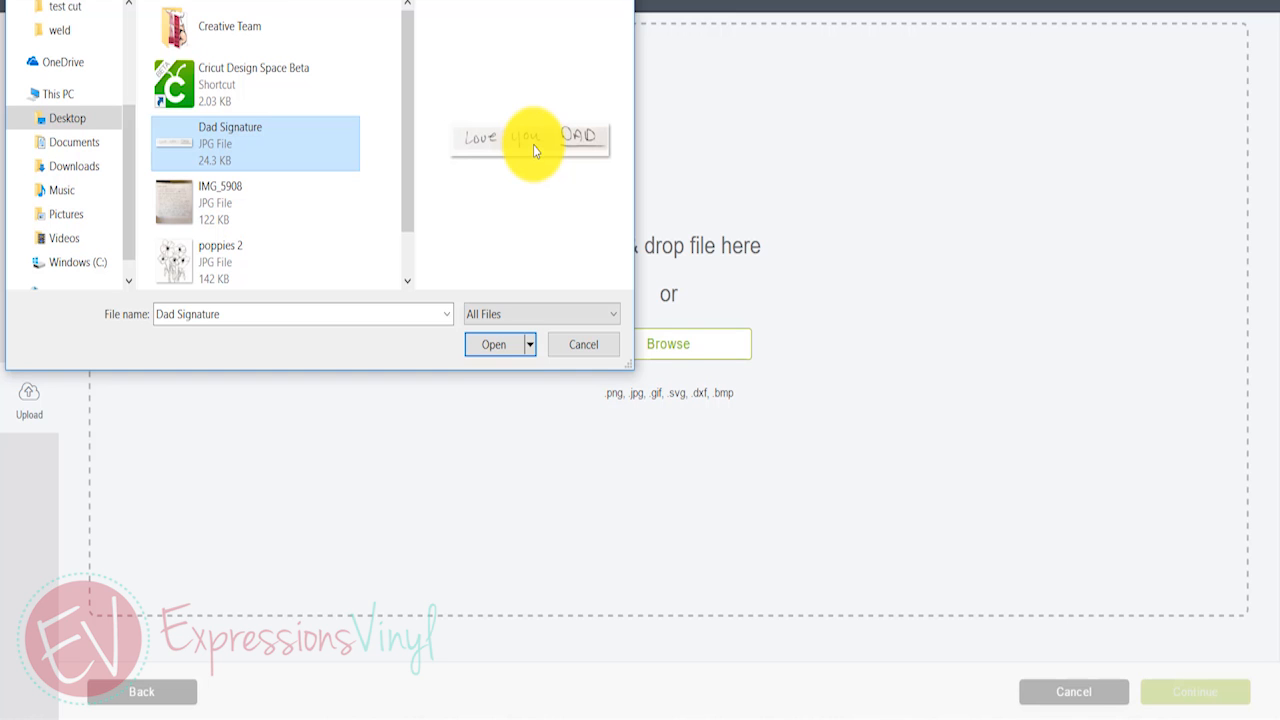
pyautogui.click(498, 344)
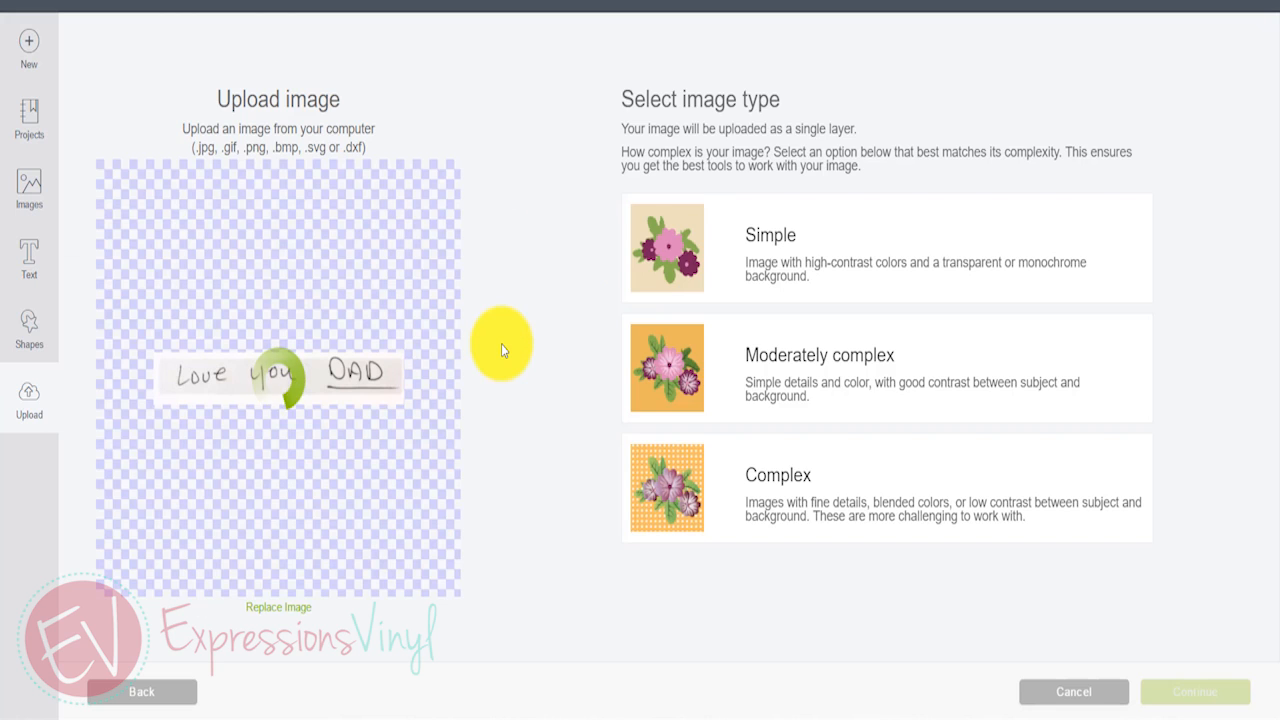
pyautogui.click(856, 243)
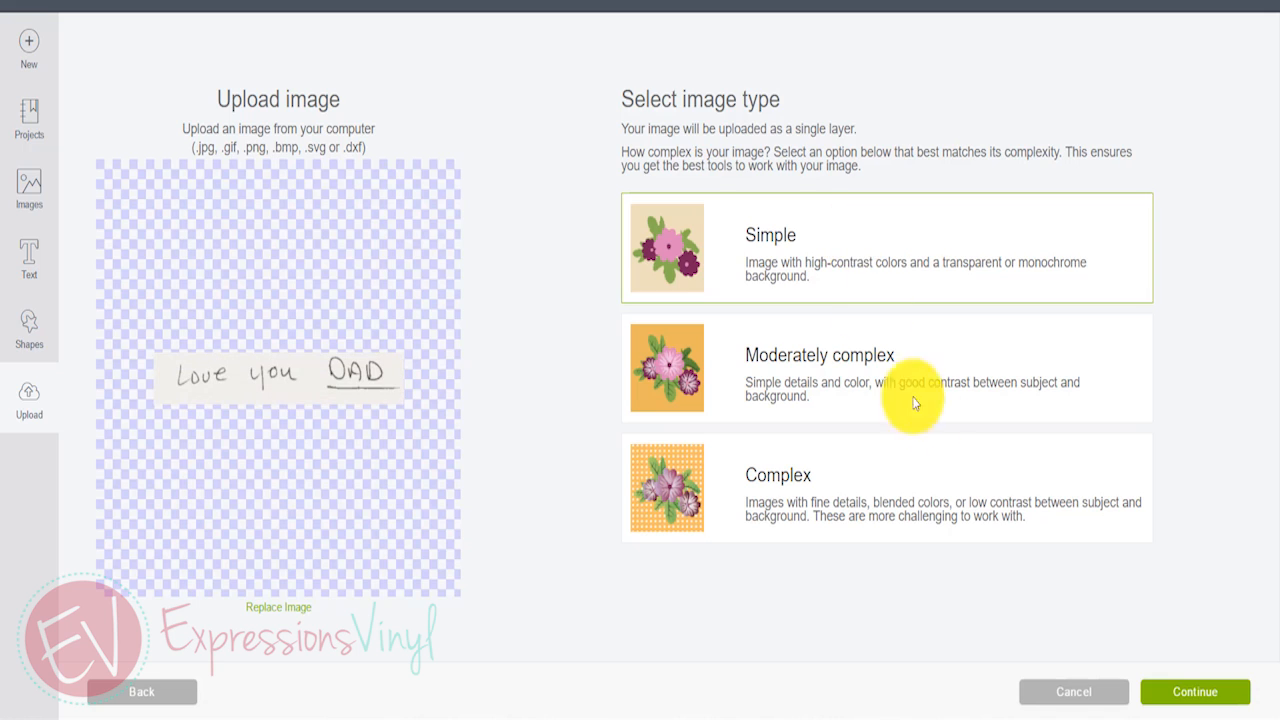
pyautogui.click(1196, 697)
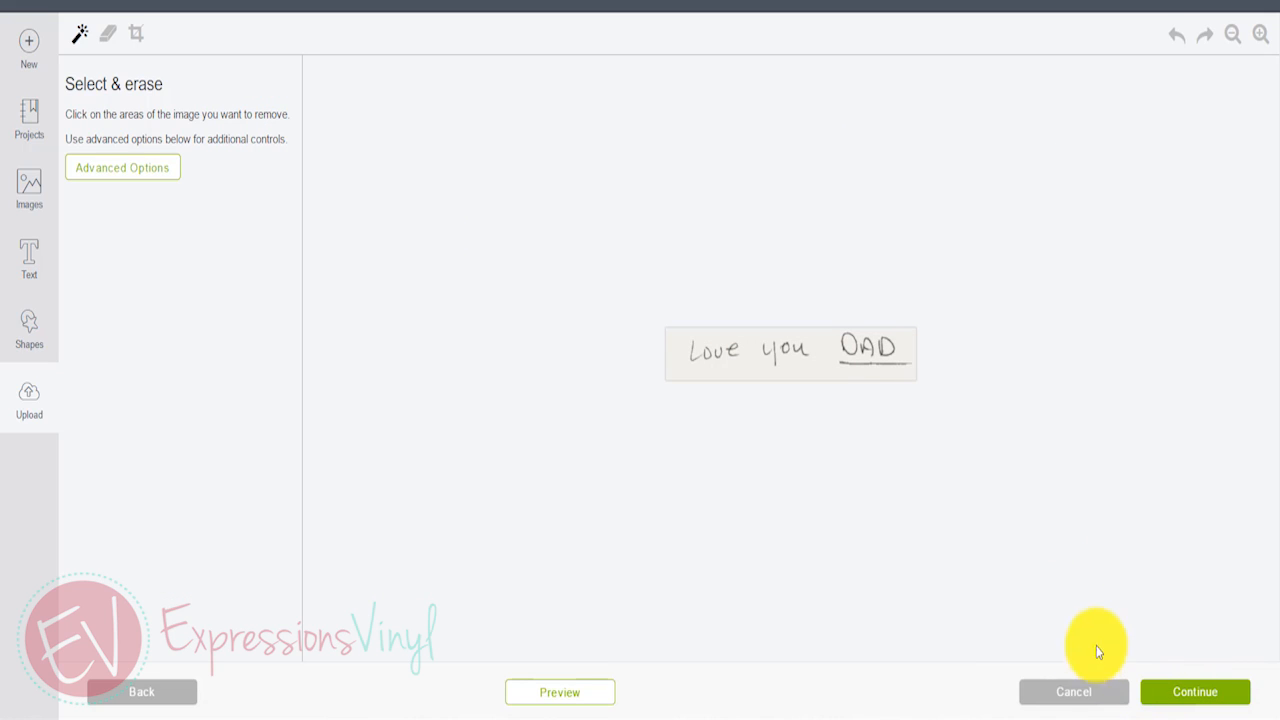
# Step: Erase the paper background around the handwriting and inside the first letter of DAD
pyautogui.click(1261, 34)
pyautogui.click(1261, 34)
pyautogui.click(1261, 34)
pyautogui.click(1261, 34)
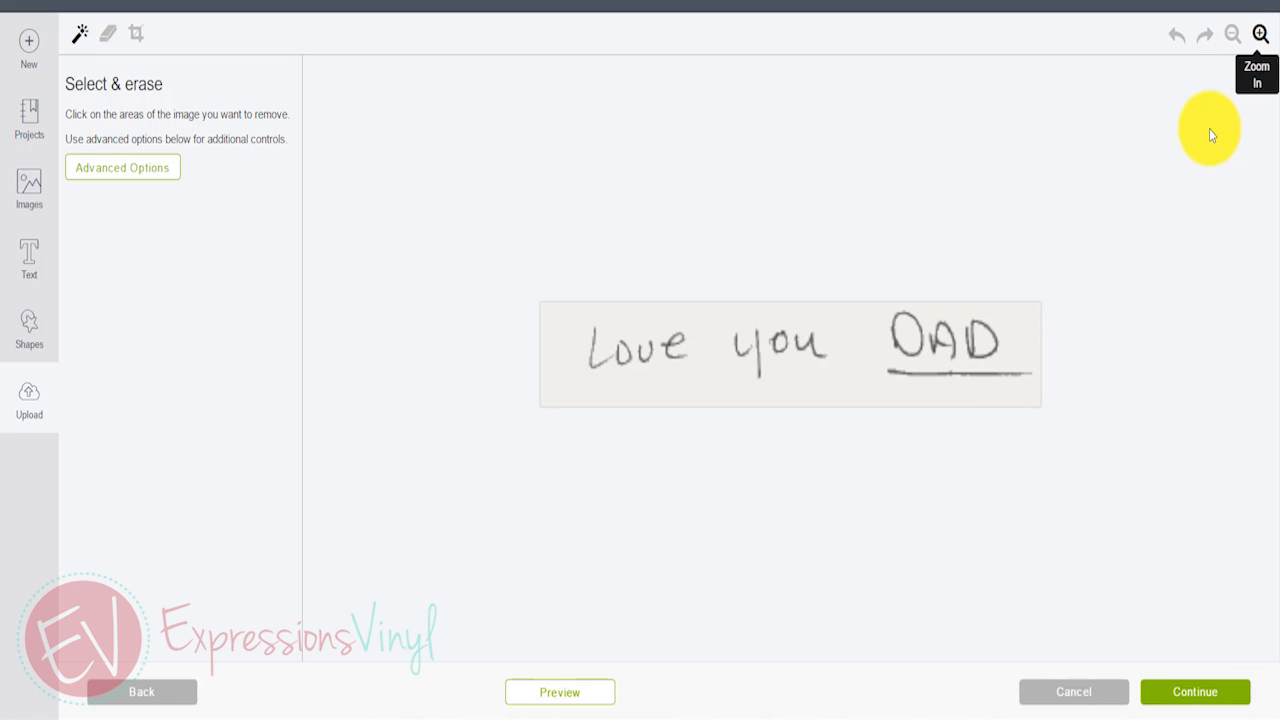
pyautogui.click(850, 352)
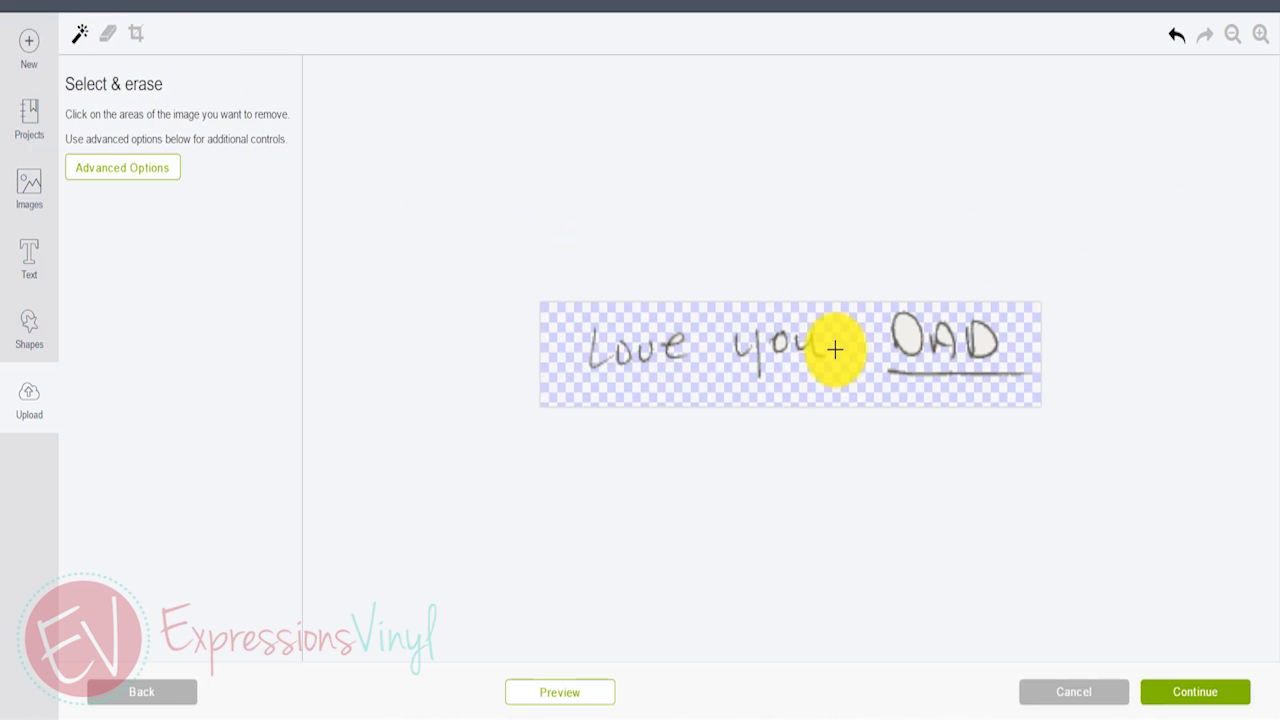
pyautogui.click(913, 338)
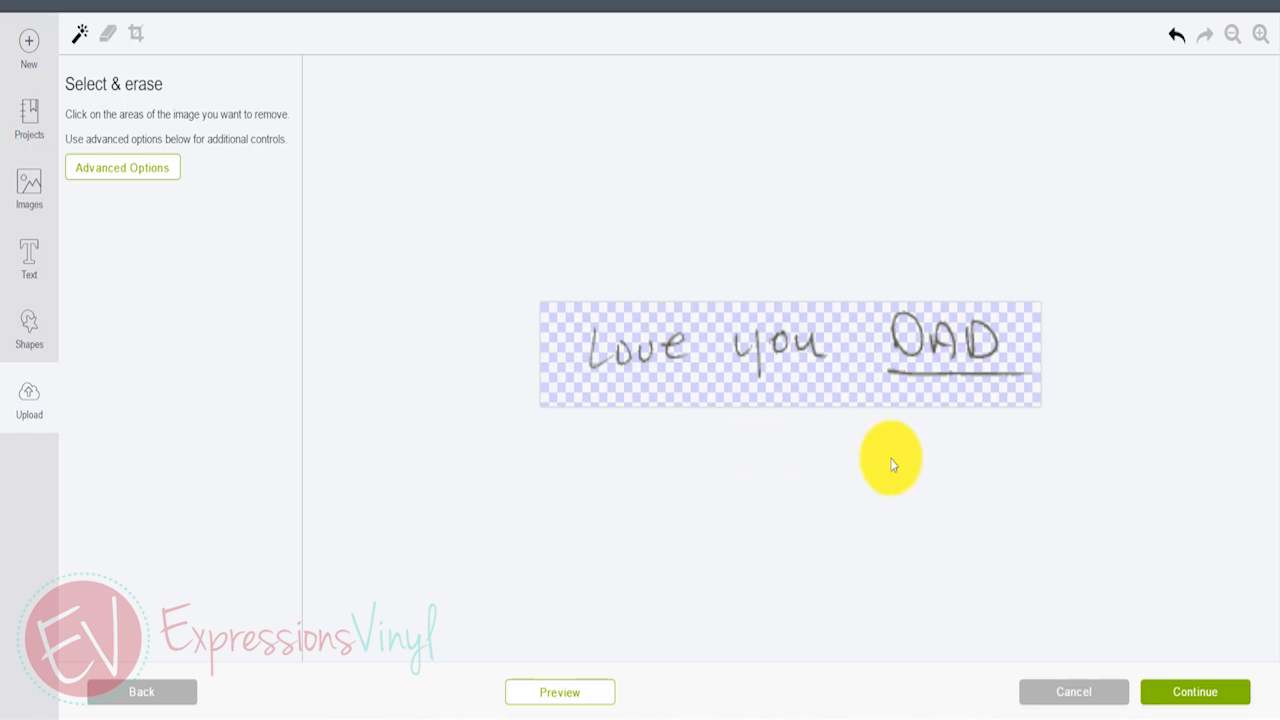
# Step: Save the cleaned Dad Signature as a cut image and insert it onto the canvas
pyautogui.click(1200, 694)
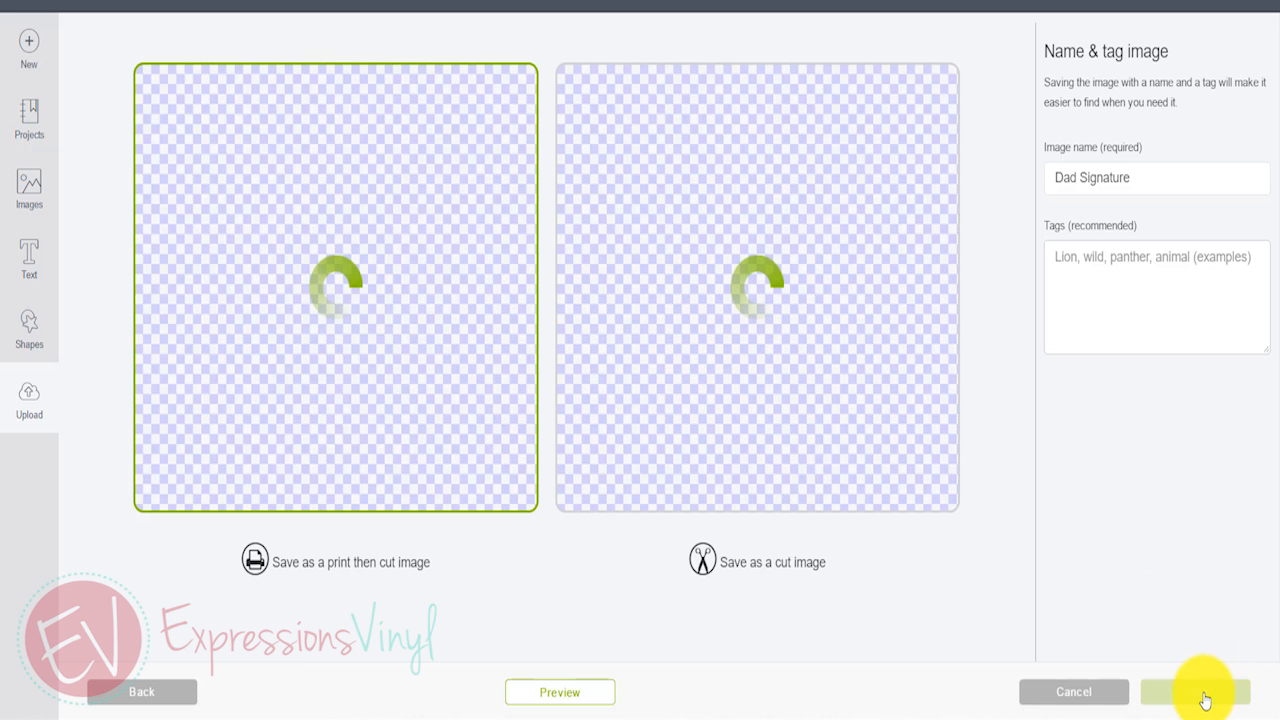
pyautogui.click(783, 399)
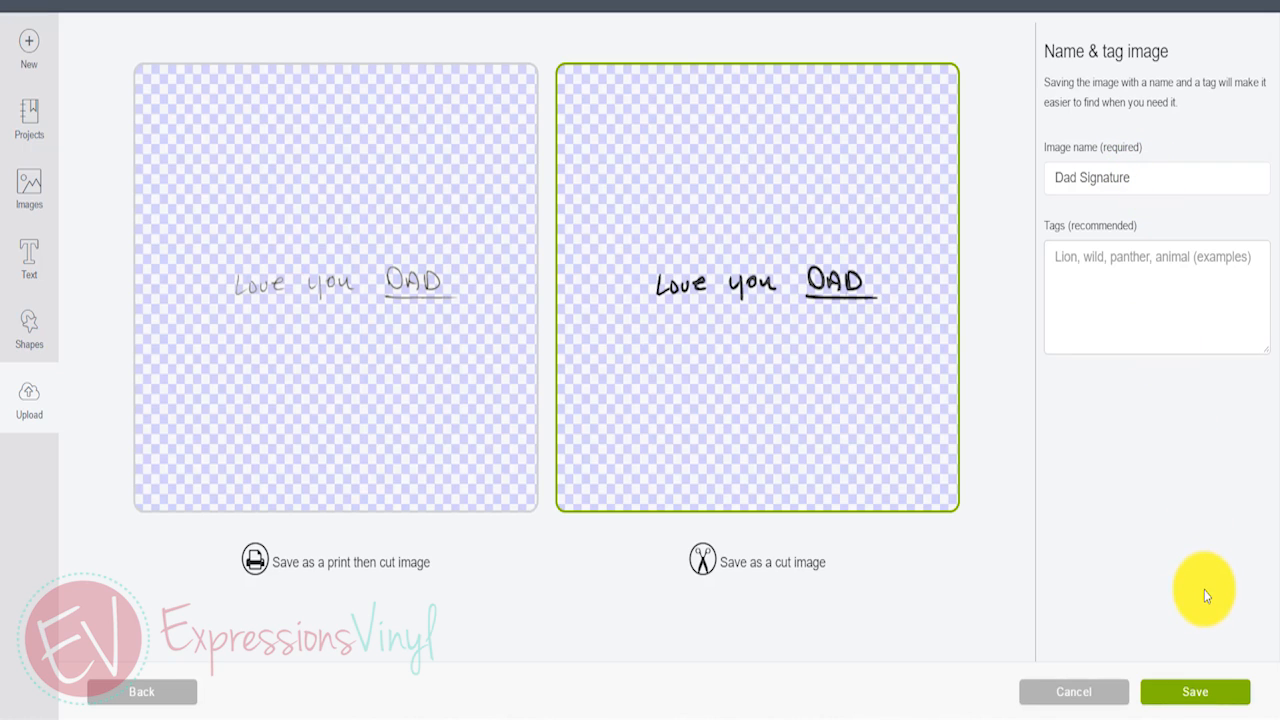
pyautogui.click(1193, 703)
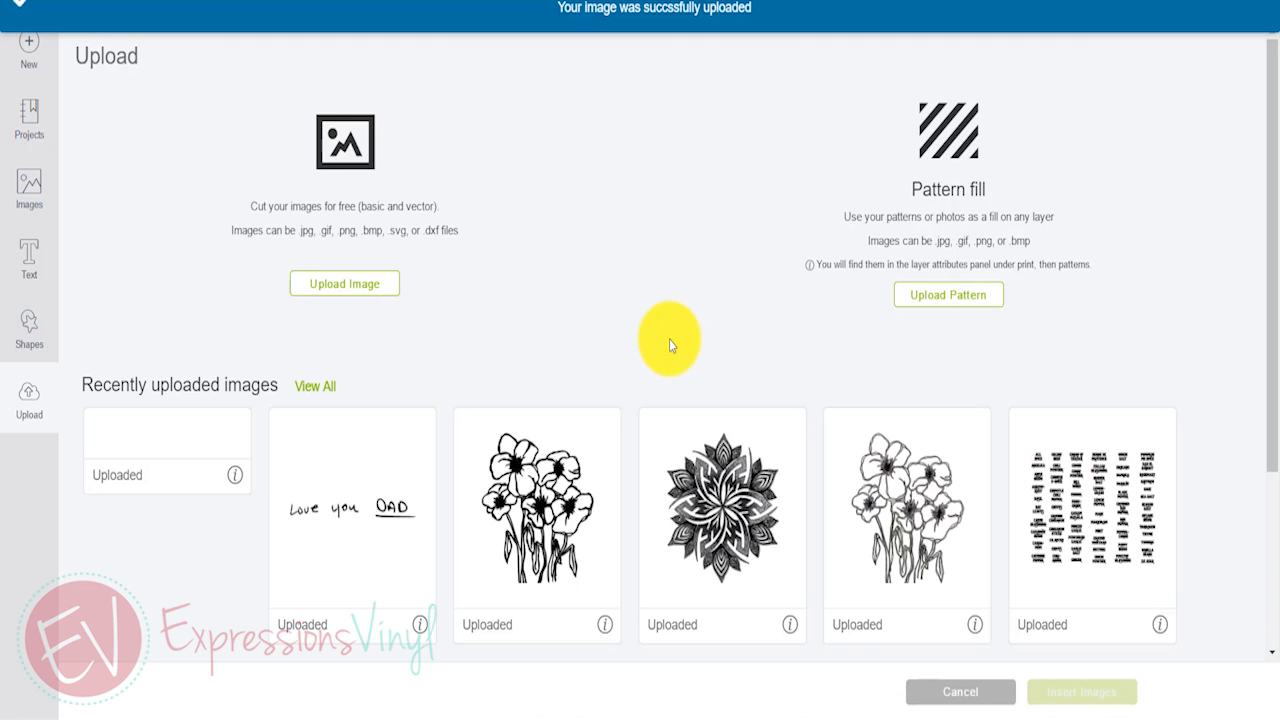
pyautogui.click(171, 434)
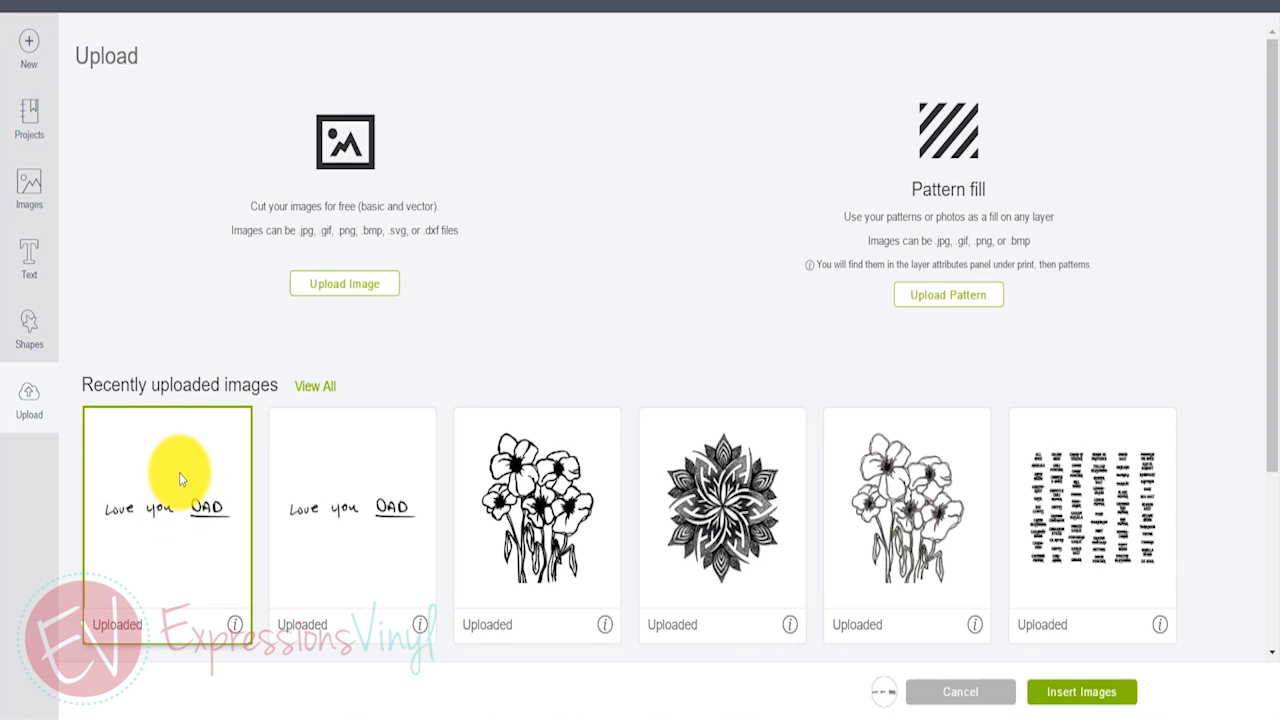
pyautogui.click(1097, 691)
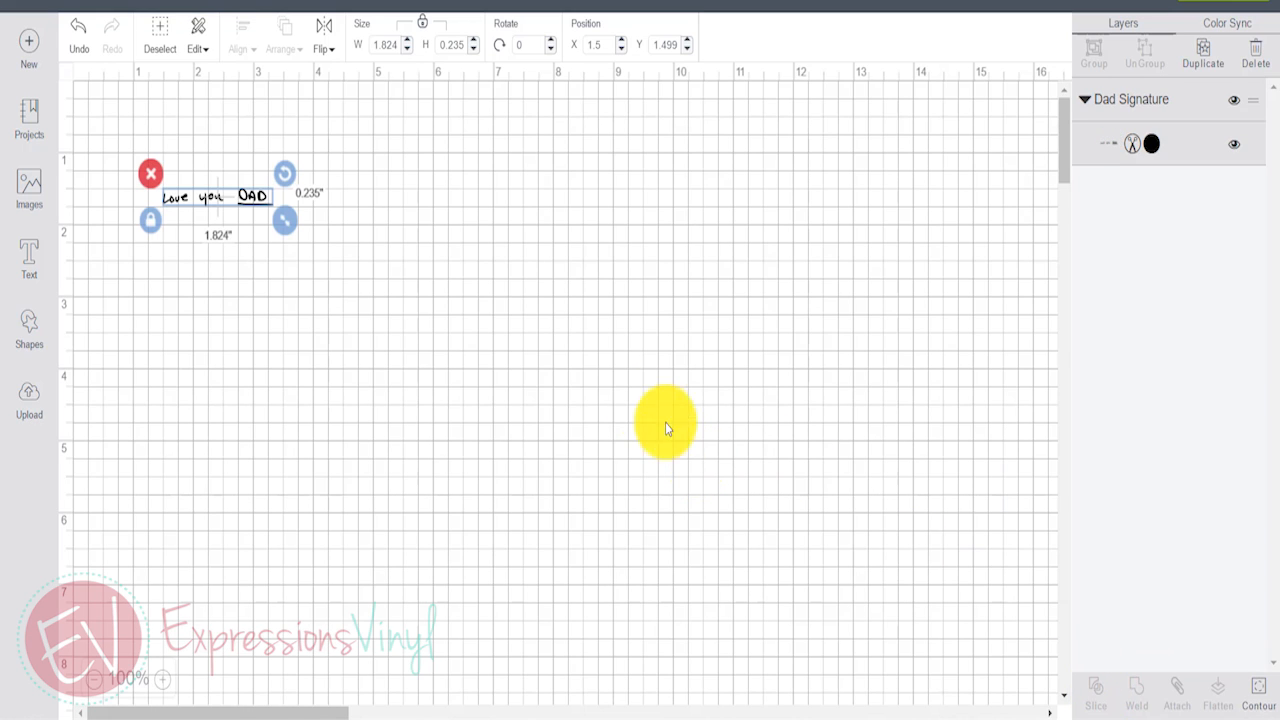
# Step: Enlarge the signature to about 10.05 by 1.29 inches and move it to about X 0.47, Y 0.5
pyautogui.moveTo(280, 243); pyautogui.dragTo(576, 373)
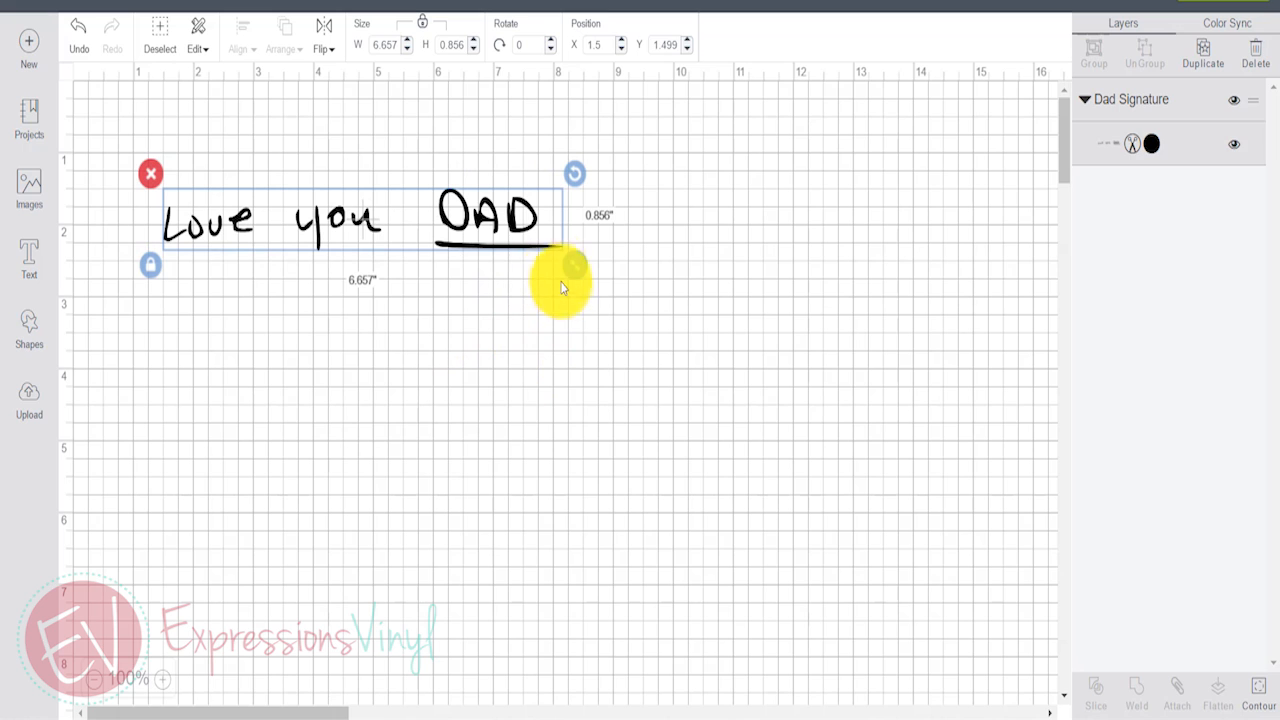
pyautogui.moveTo(574, 268); pyautogui.dragTo(690, 375)
pyautogui.moveTo(474, 229); pyautogui.dragTo(449, 175)
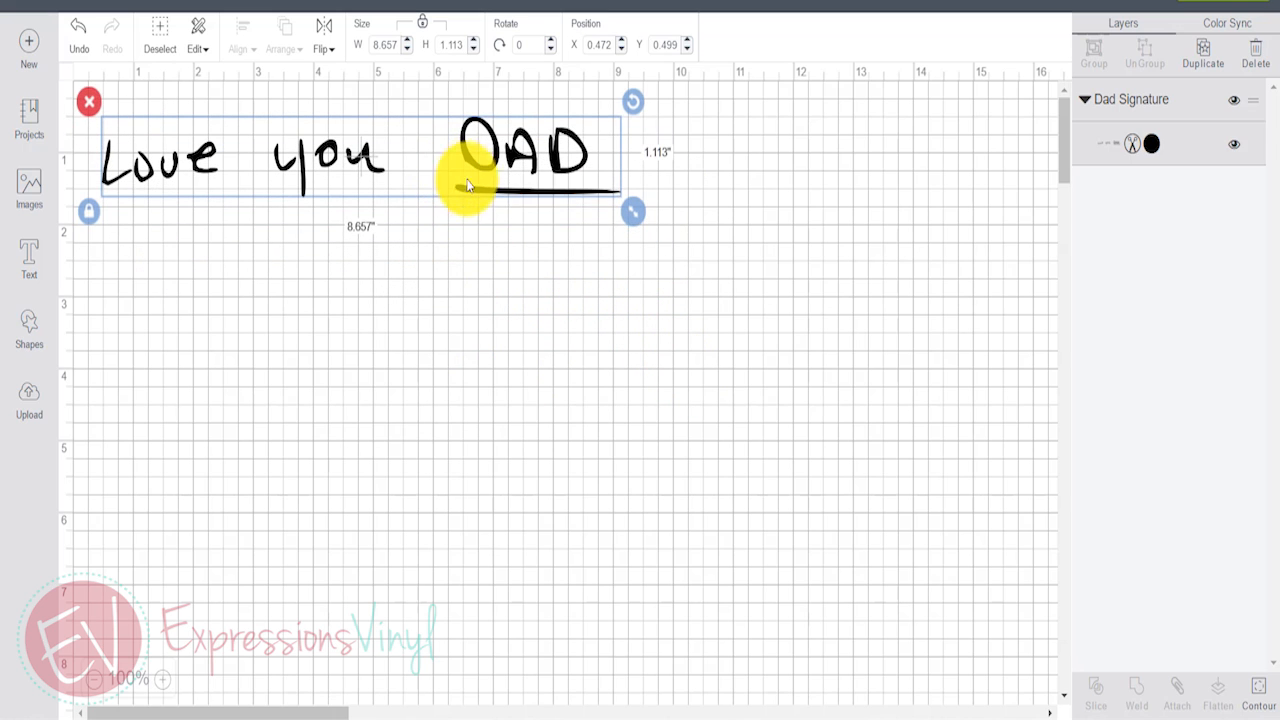
pyautogui.moveTo(627, 219); pyautogui.dragTo(712, 262)
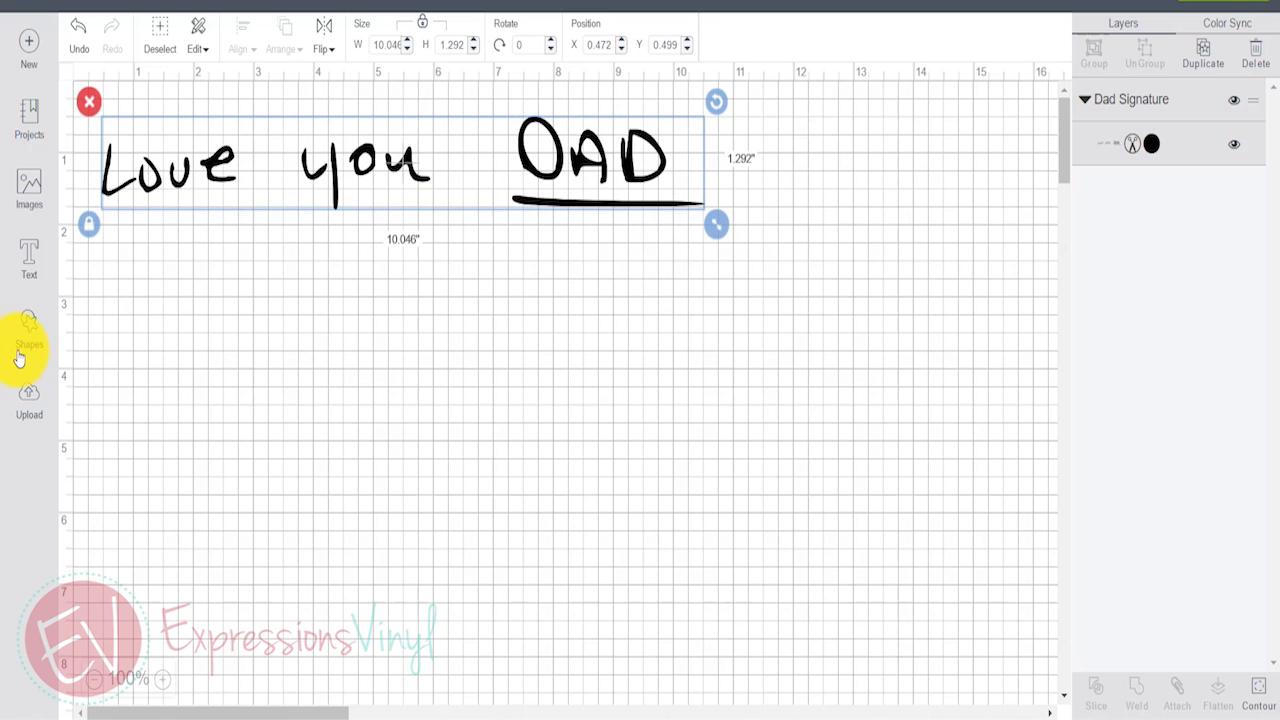
# Step: Add a square shape to the canvas and send it behind the signature
pyautogui.click(28, 330)
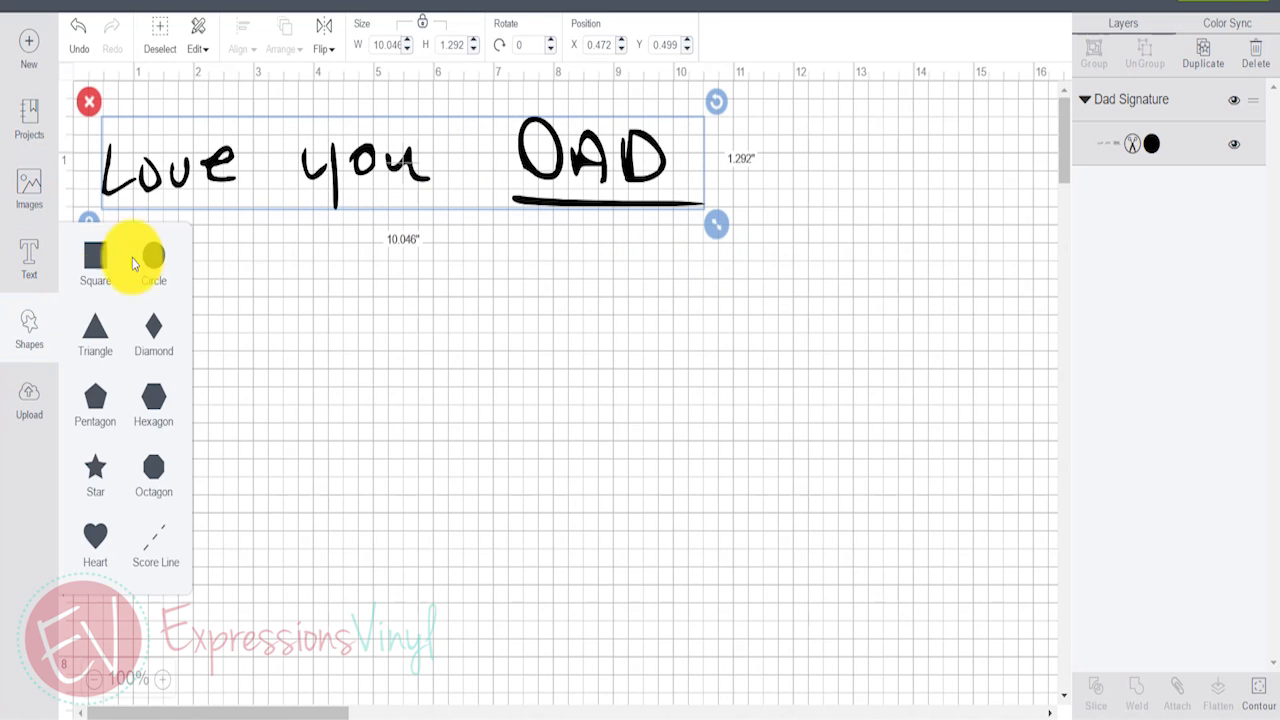
pyautogui.click(95, 257)
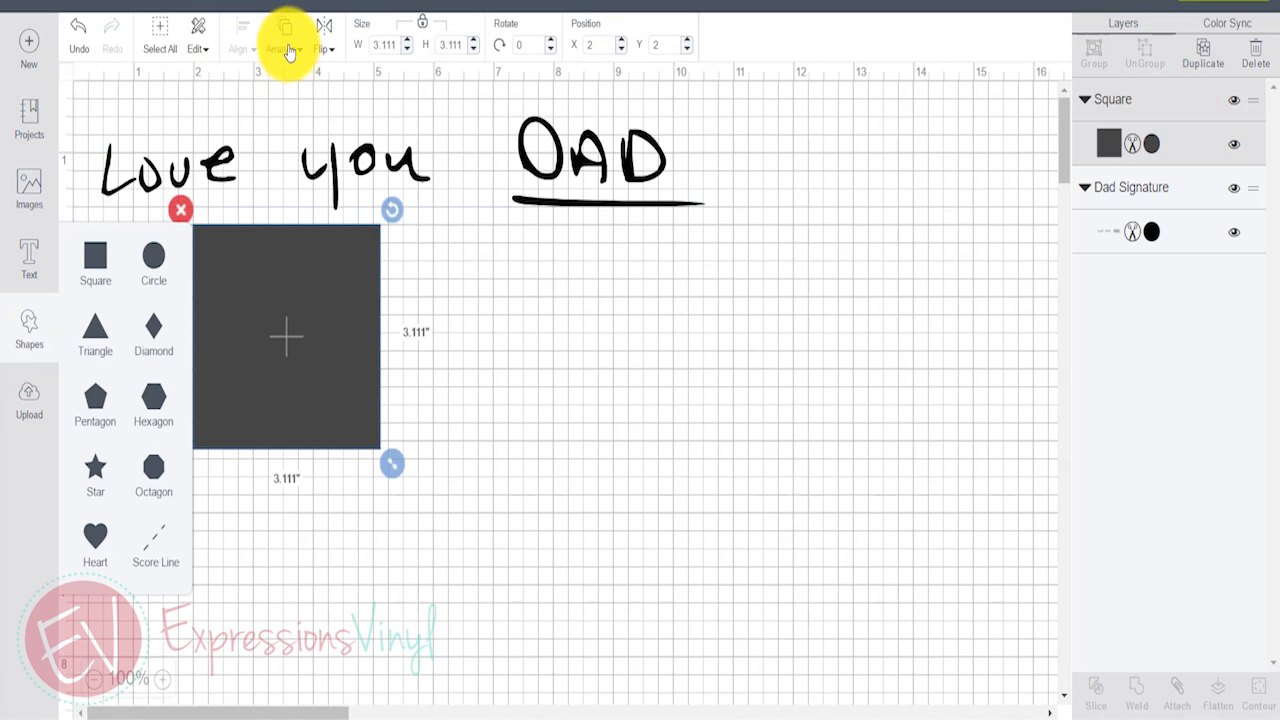
pyautogui.click(284, 48)
pyautogui.click(286, 84)
# Step: Unlock the square's proportions, stretch it into a backing rectangle about 10.47 by 1.5 inches, and position the signature inside it
pyautogui.moveTo(280, 309); pyautogui.dragTo(172, 206)
pyautogui.click(81, 356)
pyautogui.moveTo(286, 353); pyautogui.dragTo(728, 240)
pyautogui.moveTo(704, 180); pyautogui.dragTo(704, 189)
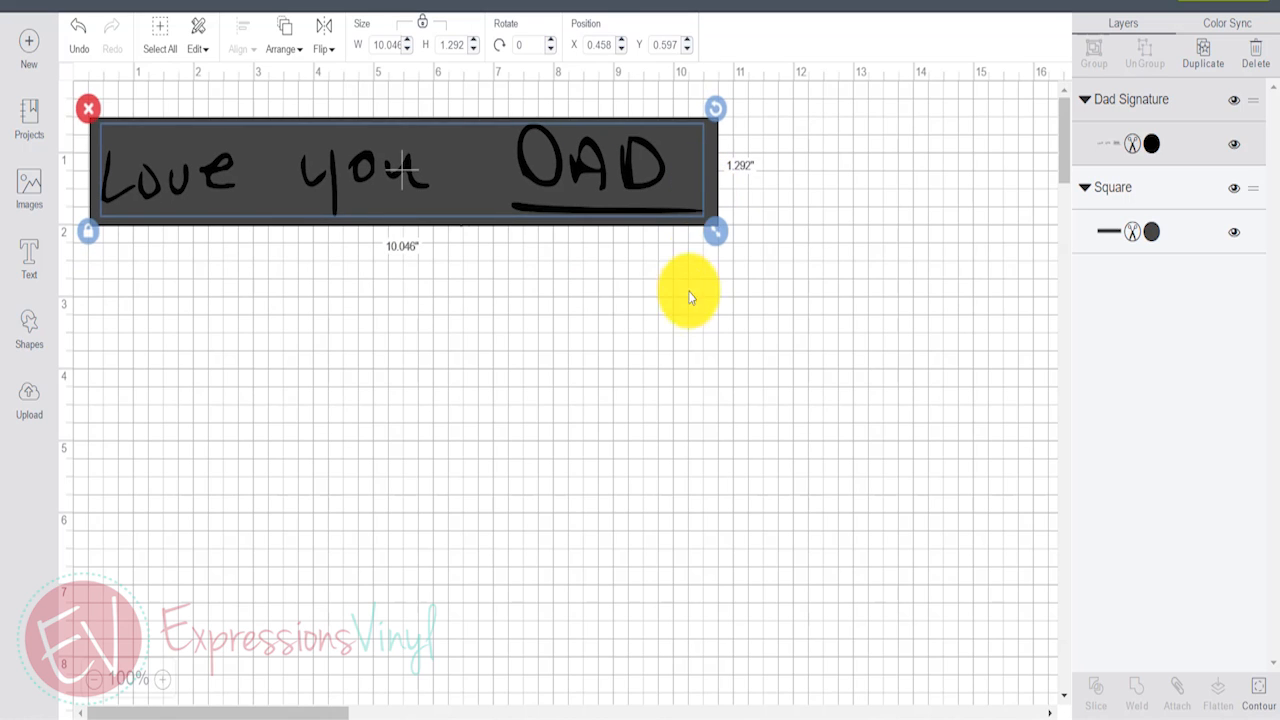
# Step: Select both the signature and the backing rectangle and attach them to each other
pyautogui.click(698, 266)
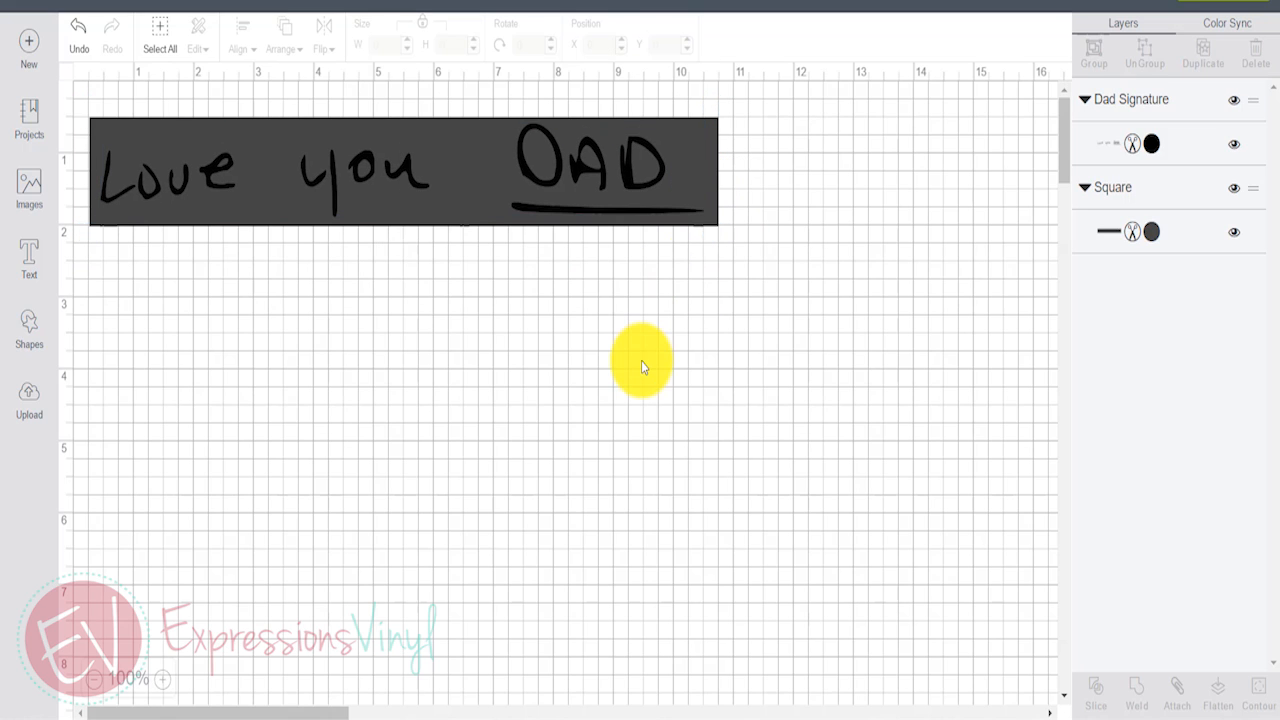
pyautogui.click(163, 45)
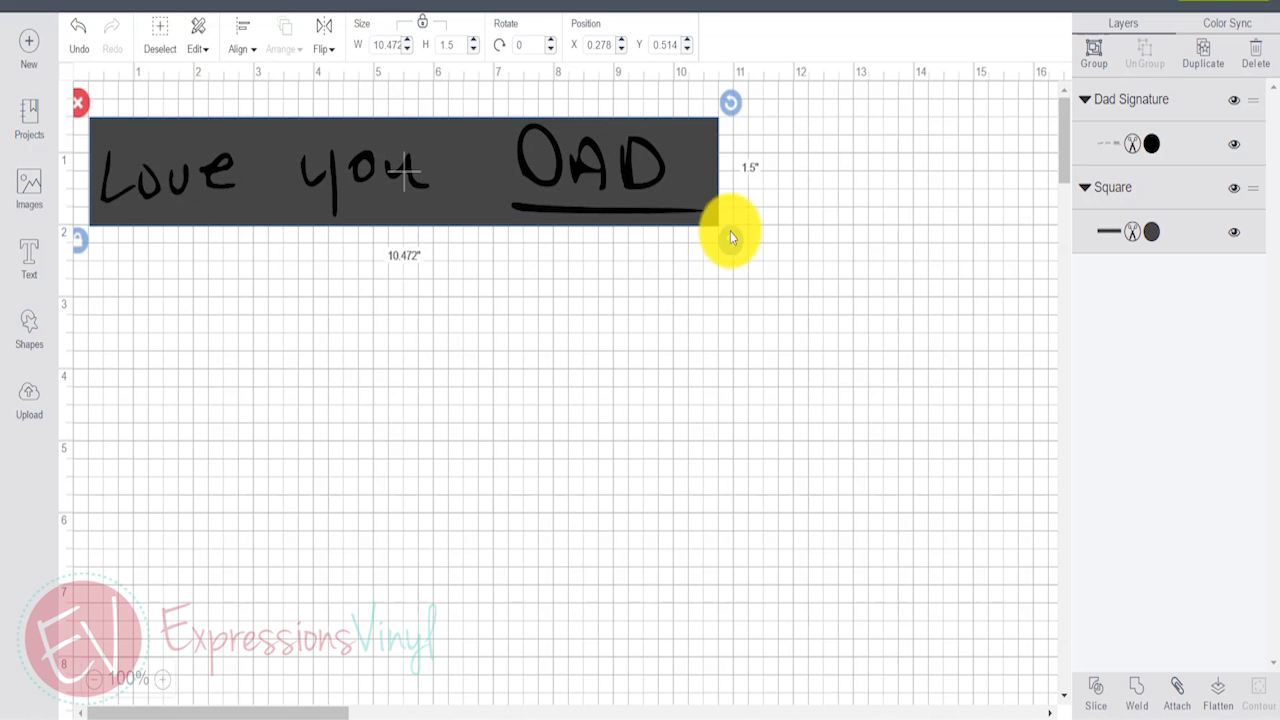
pyautogui.click(1178, 690)
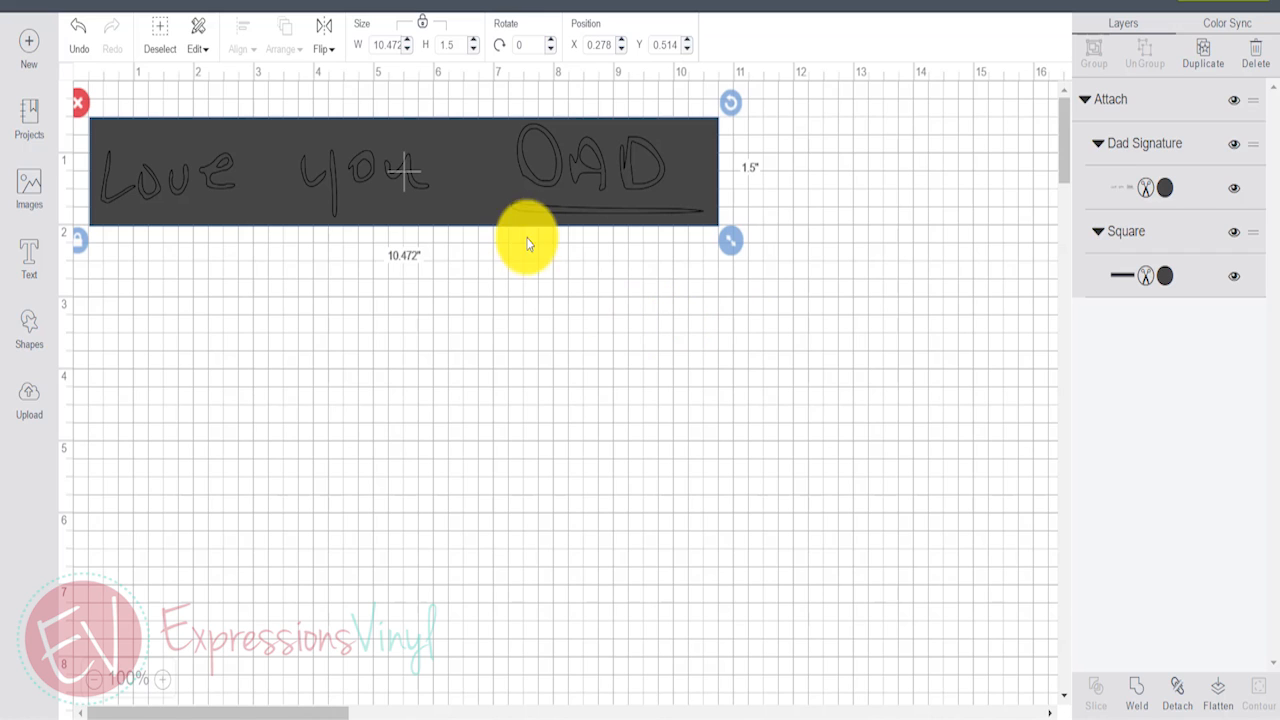
# Step: Proceed to cutting the project on the 12 x 12 in mat and choose the ExploreAir2 Bluetooth machine
pyautogui.click(1208, 4)
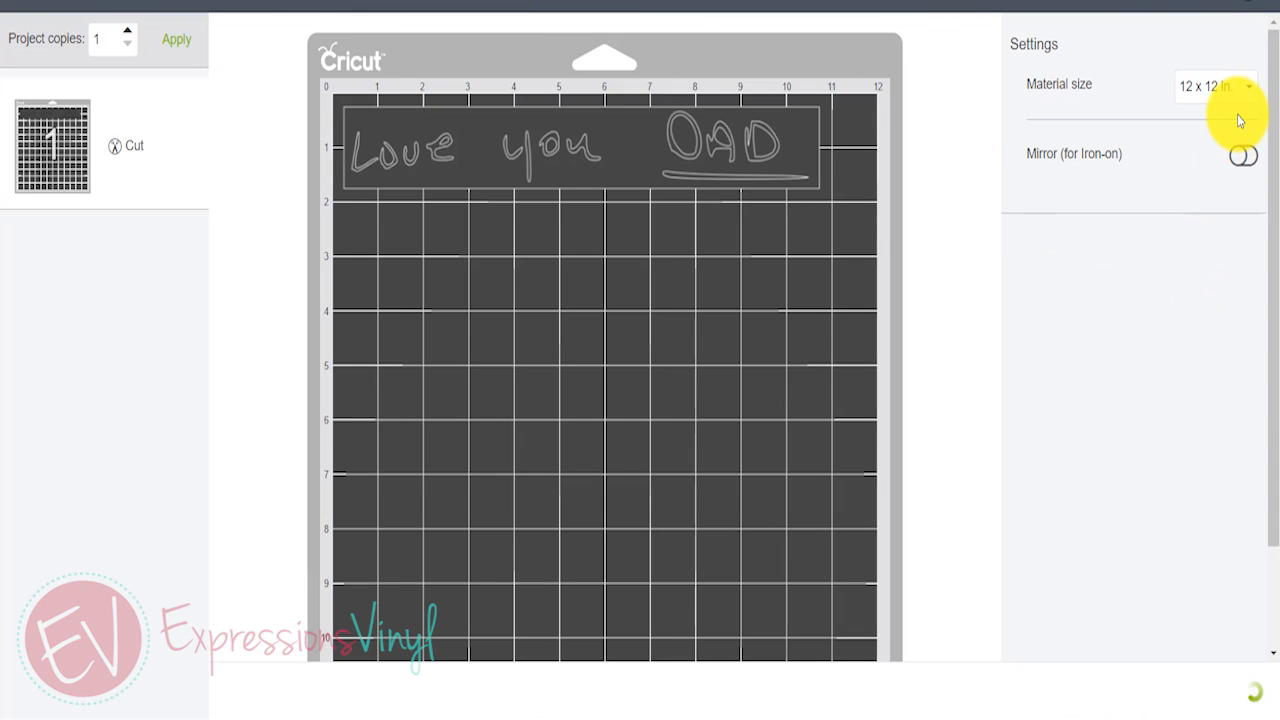
pyautogui.click(1210, 690)
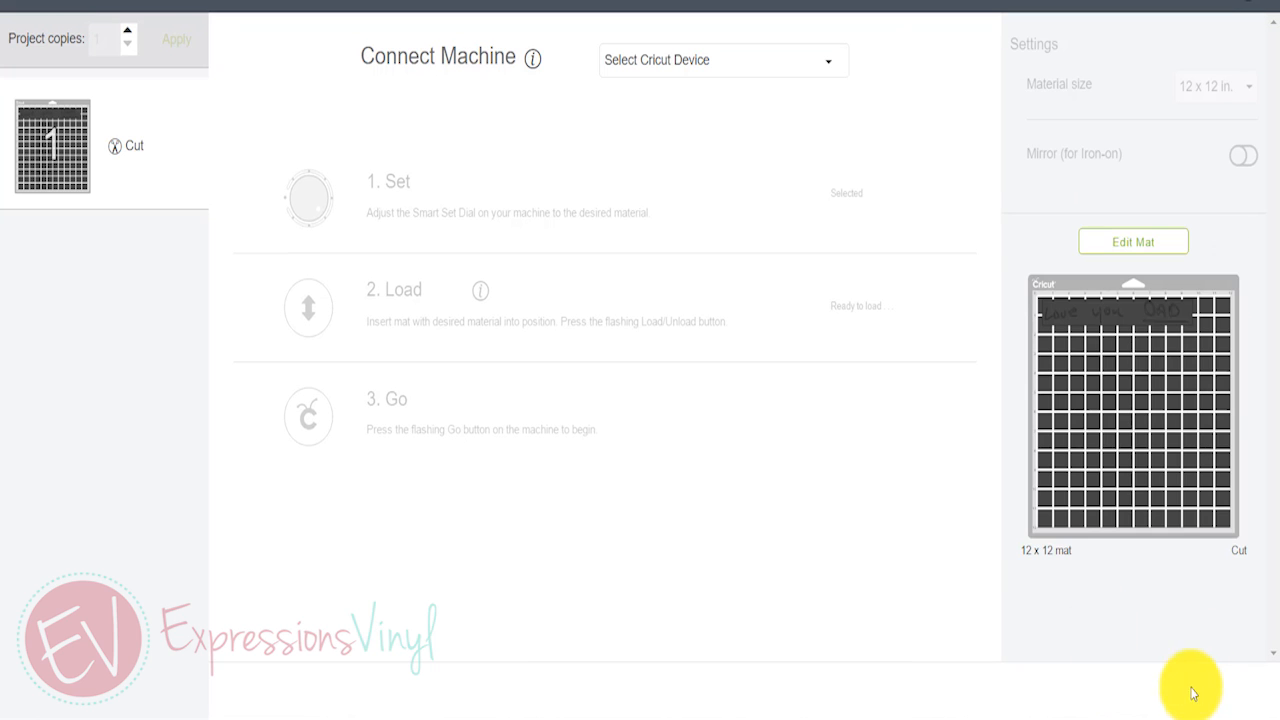
pyautogui.click(795, 62)
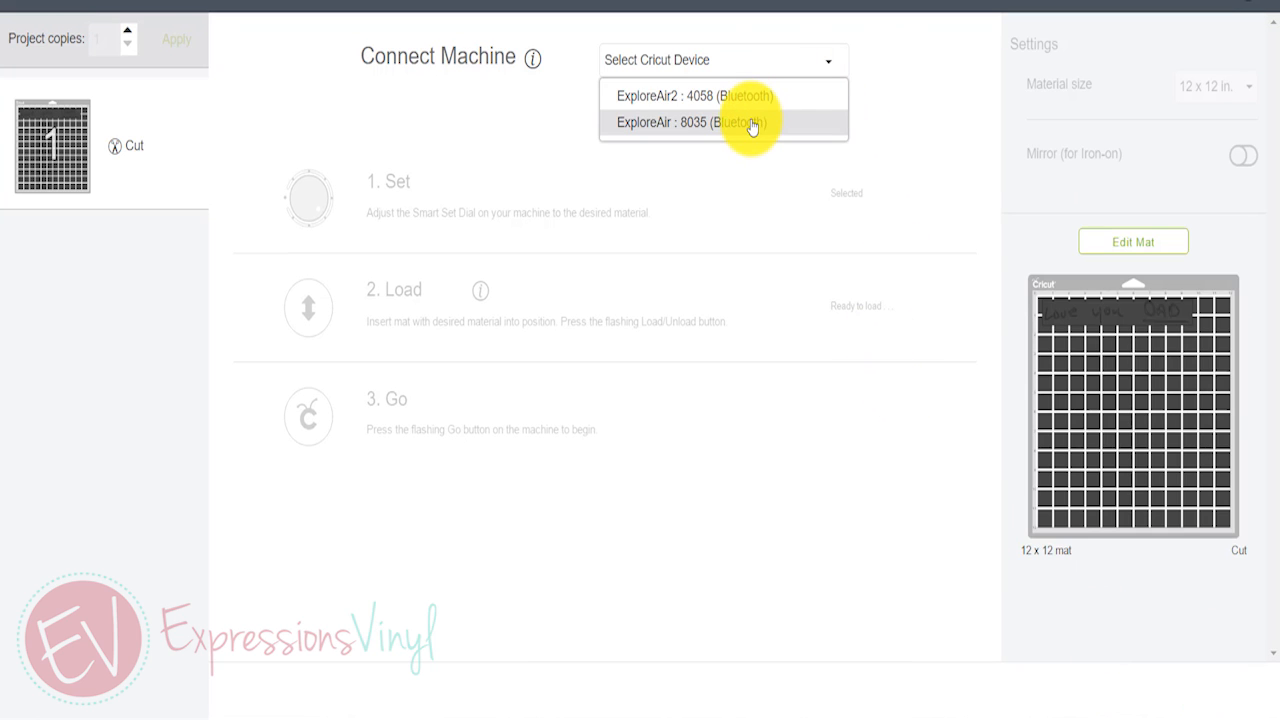
pyautogui.click(757, 96)
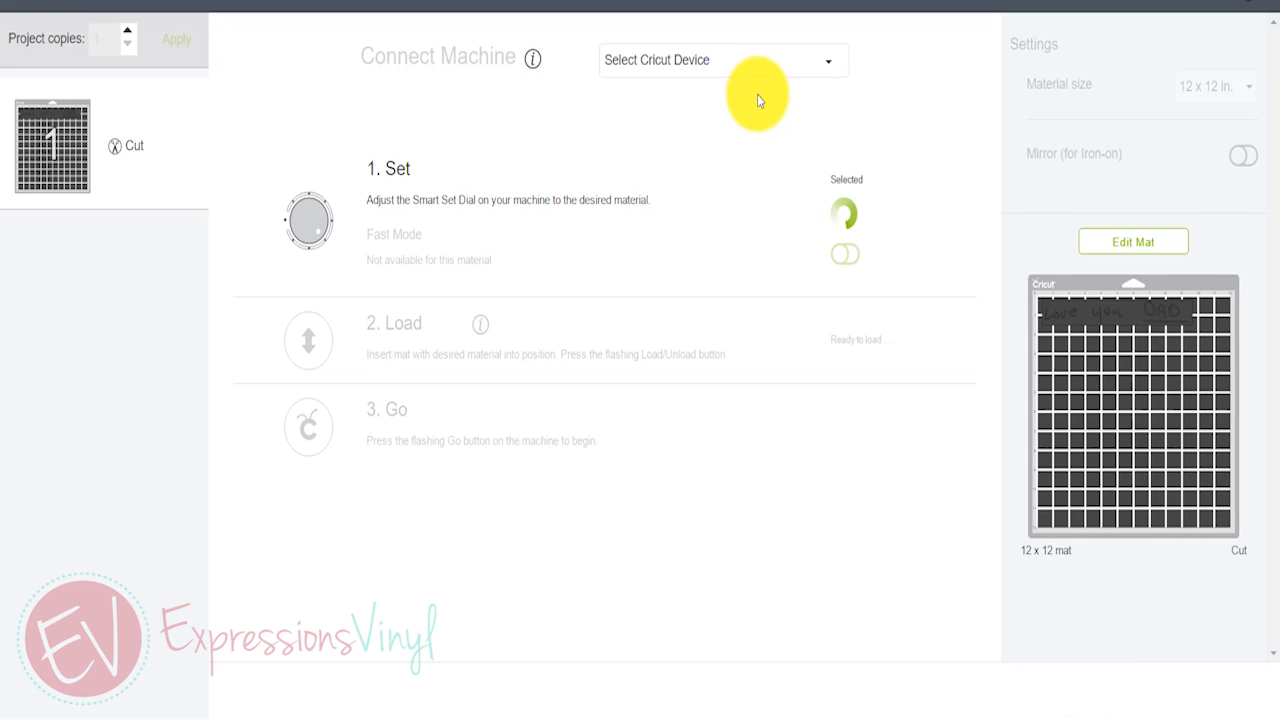